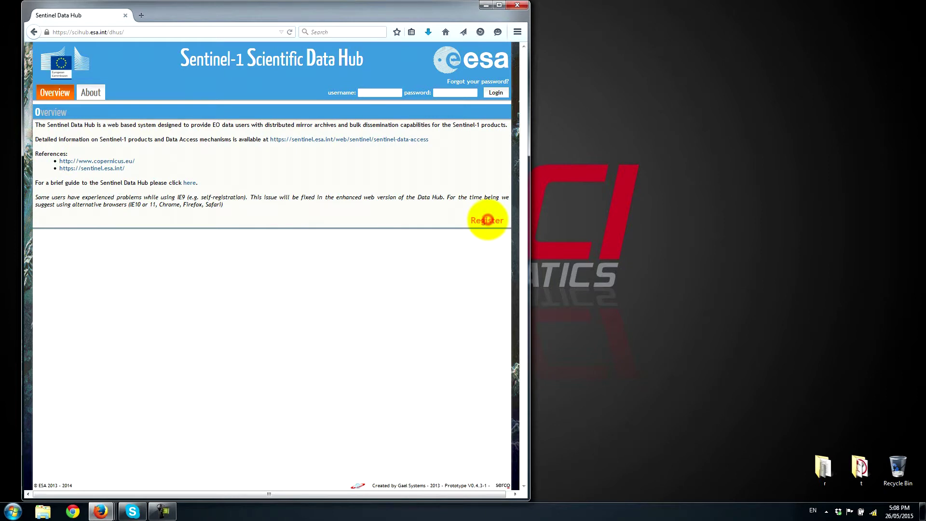
Submit a new Data Hub account registration and dismiss the validation e-mail notice
click(488, 220)
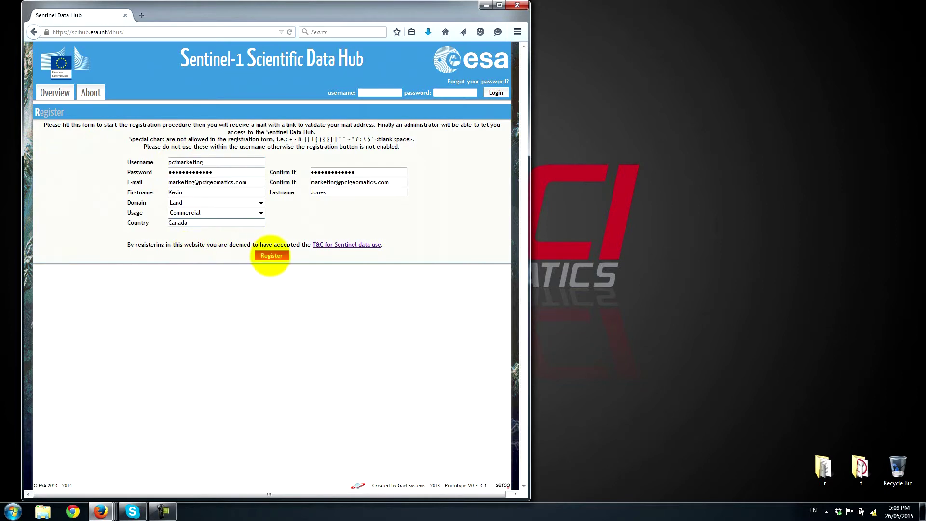
click(271, 255)
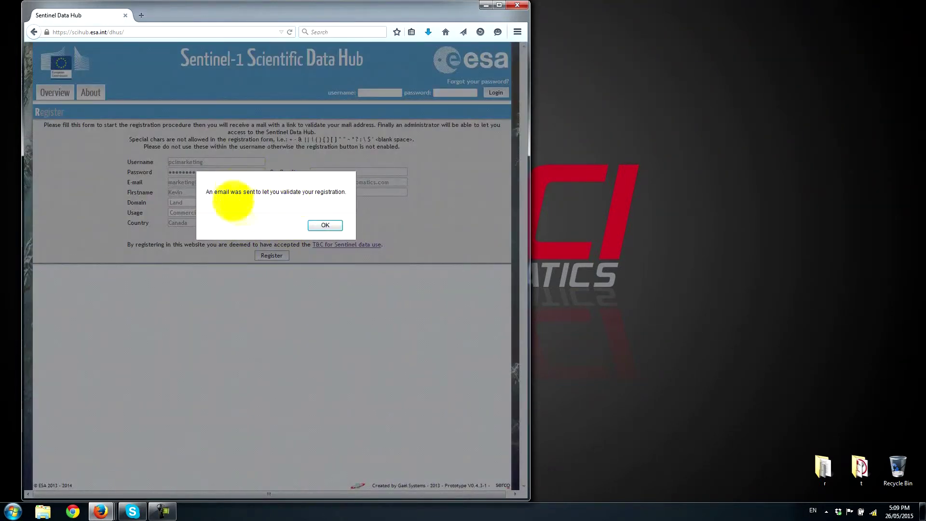
click(325, 225)
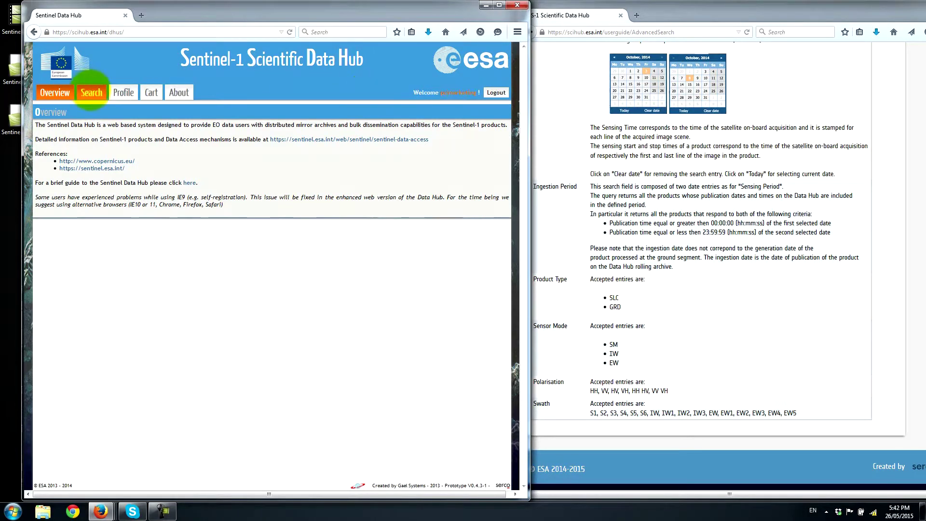
On the search map, draw a rectangle around Montreal, search it, and reveal the advanced search fields
click(91, 91)
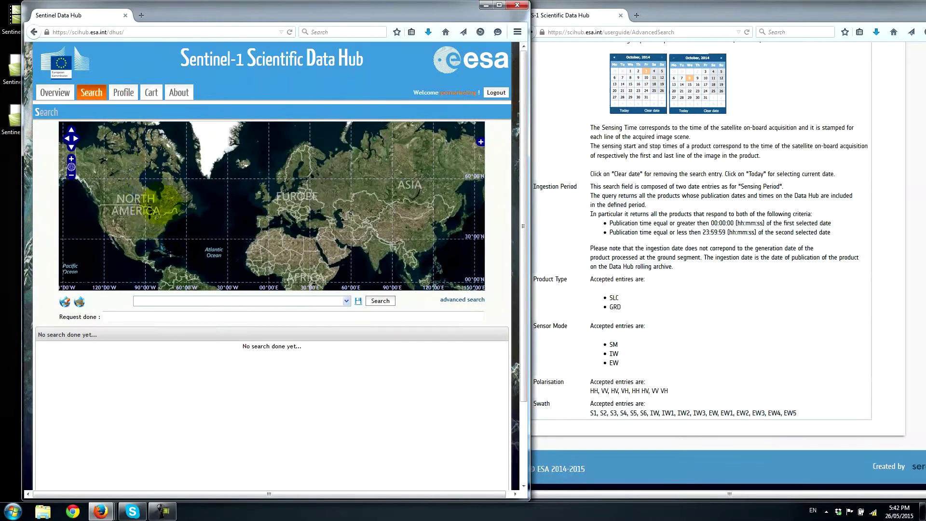
scroll(165, 217, up, 5)
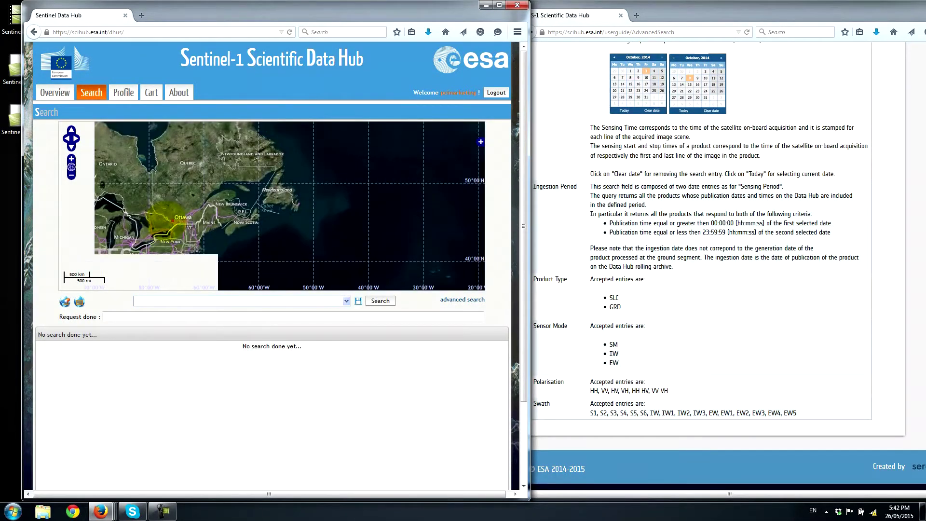
scroll(166, 217, up, 3)
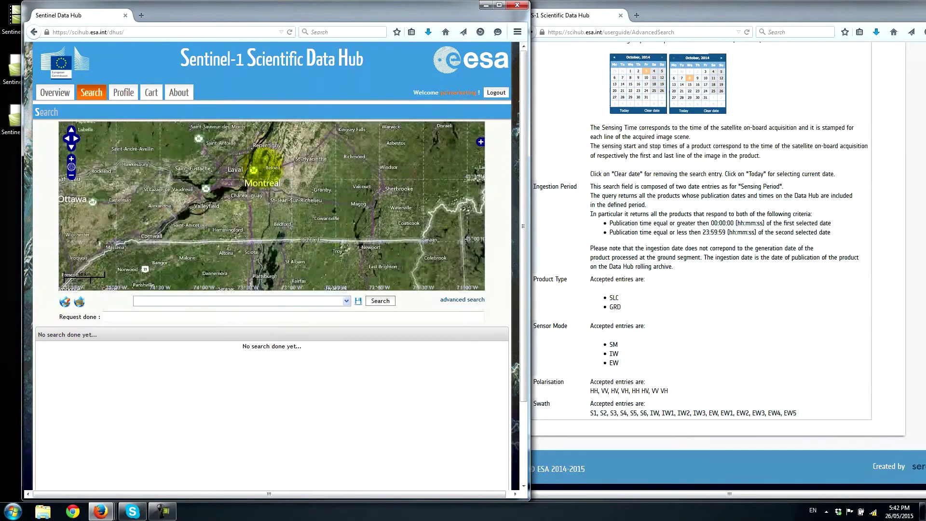
click(79, 302)
drag(197, 153, 284, 203)
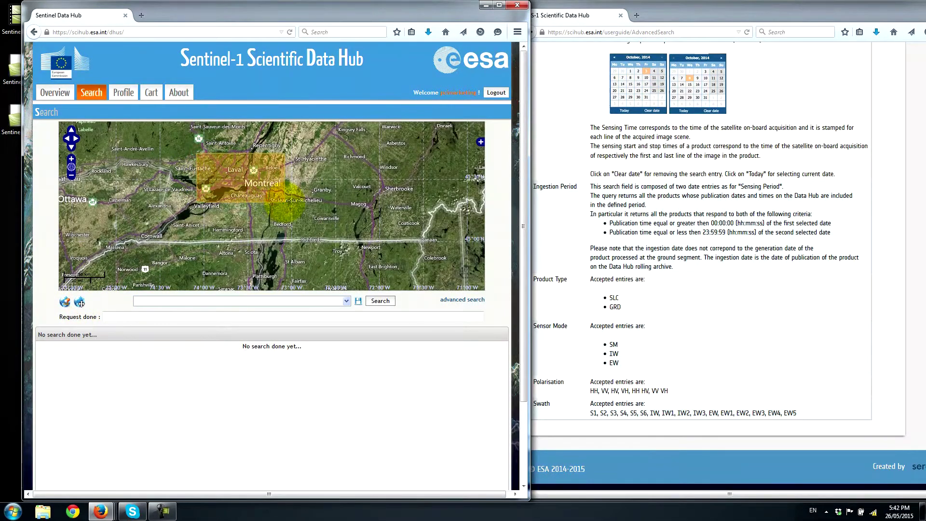
click(381, 301)
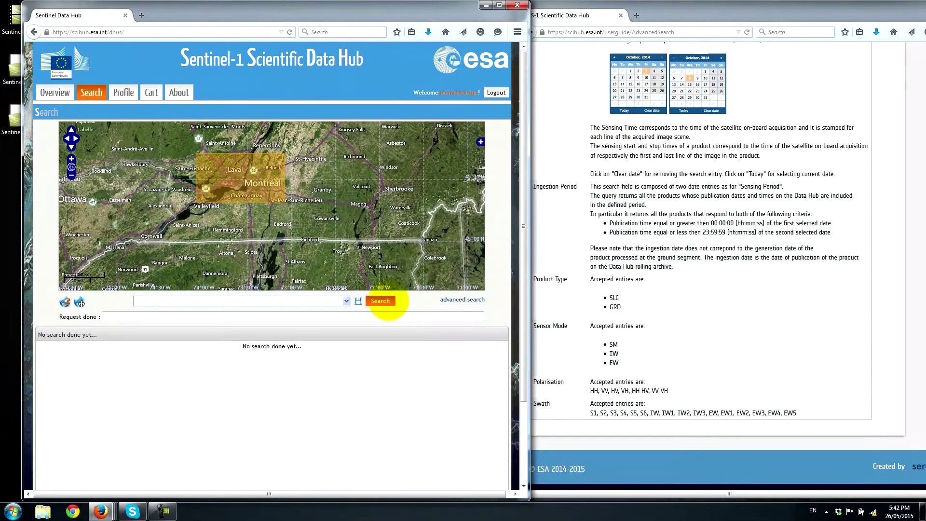
click(456, 300)
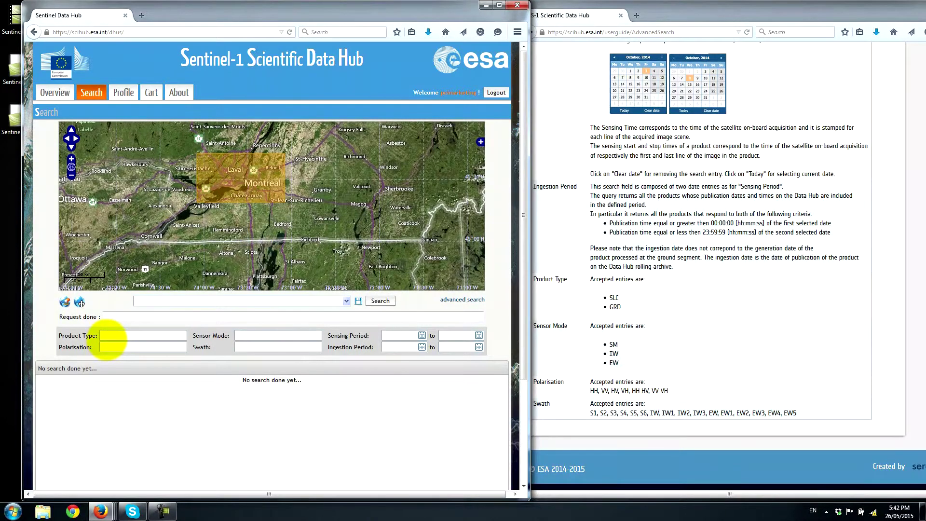
Search the Montreal area with Product Type GRD and Sensor Mode SM
click(107, 337)
text(GRD)
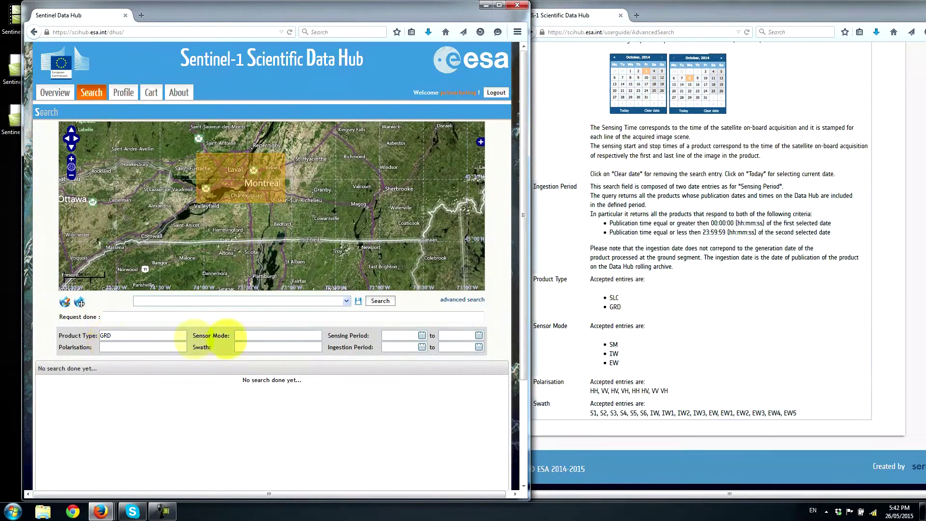
click(267, 336)
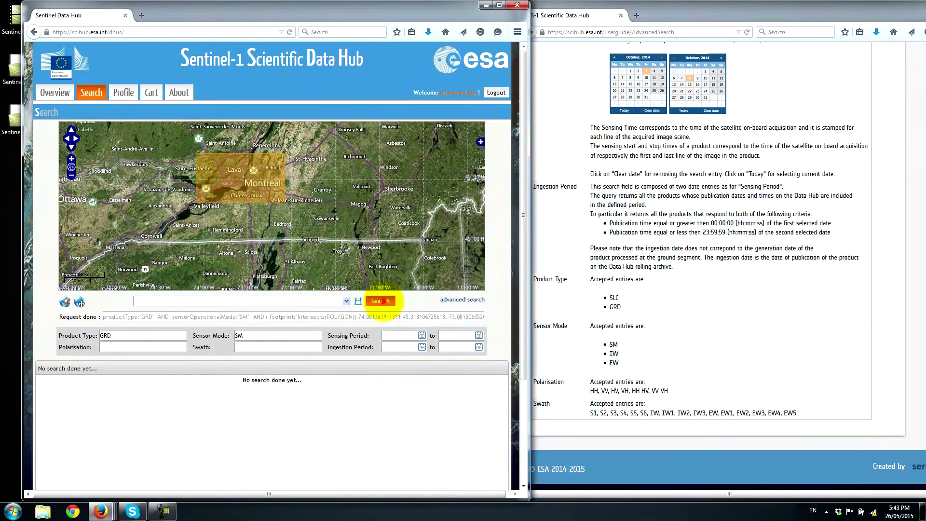
click(381, 301)
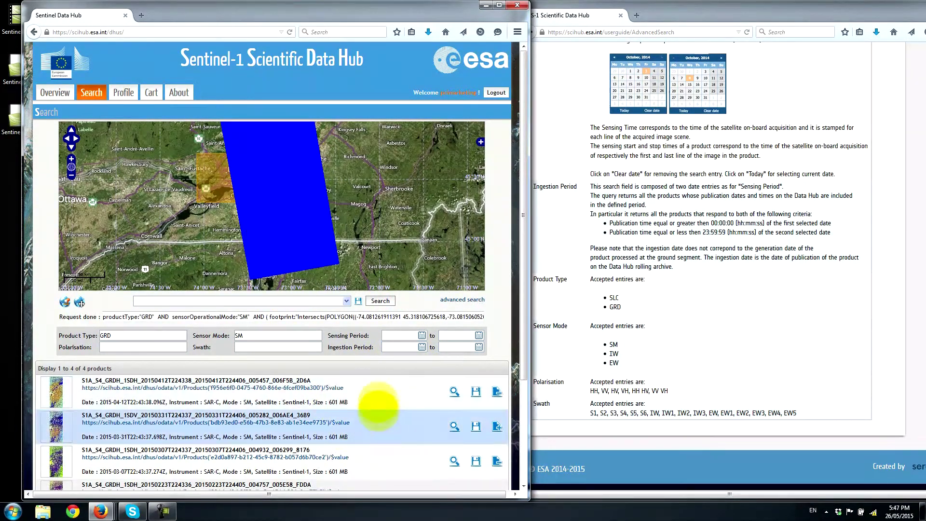
scroll(379, 403, down, 3)
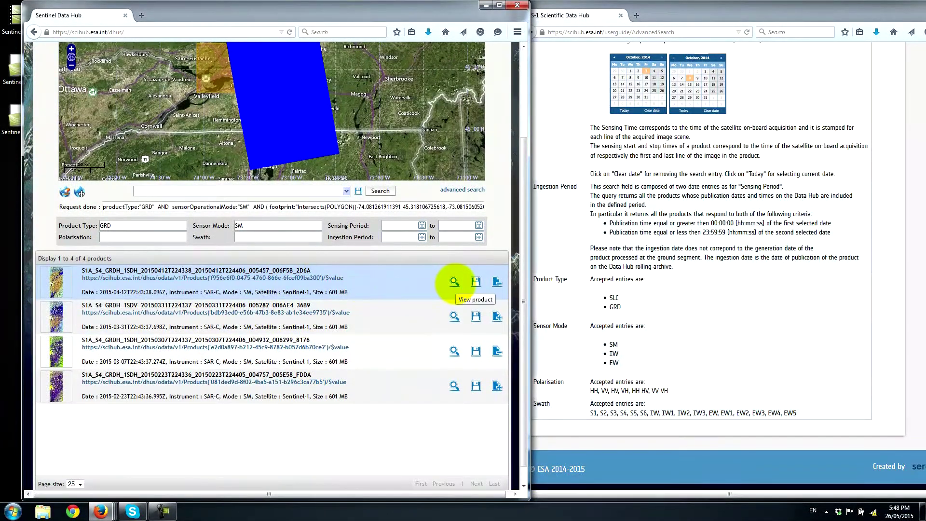
scroll(453, 281, up, 3)
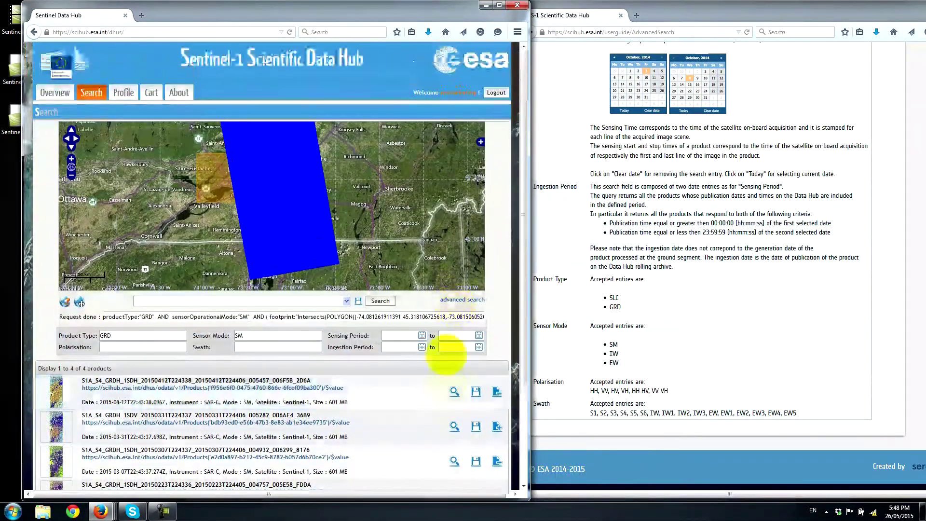
click(453, 391)
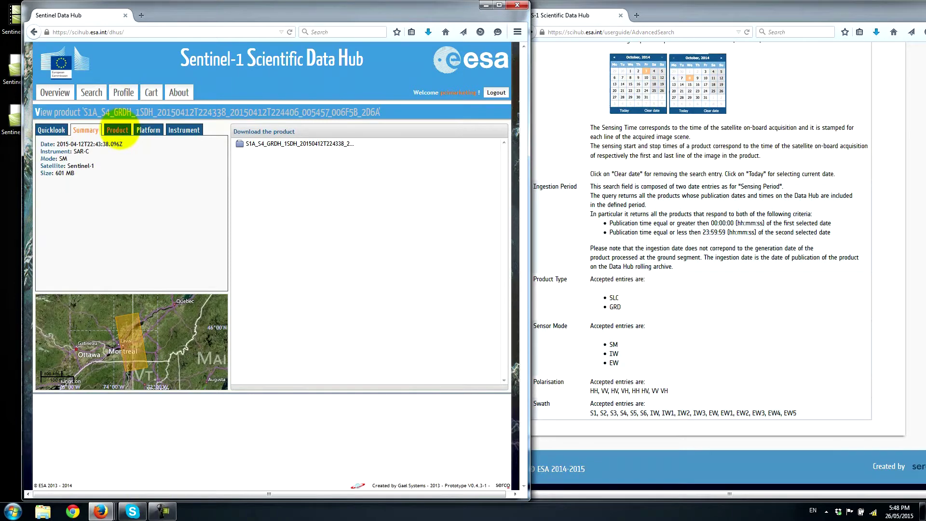
click(118, 130)
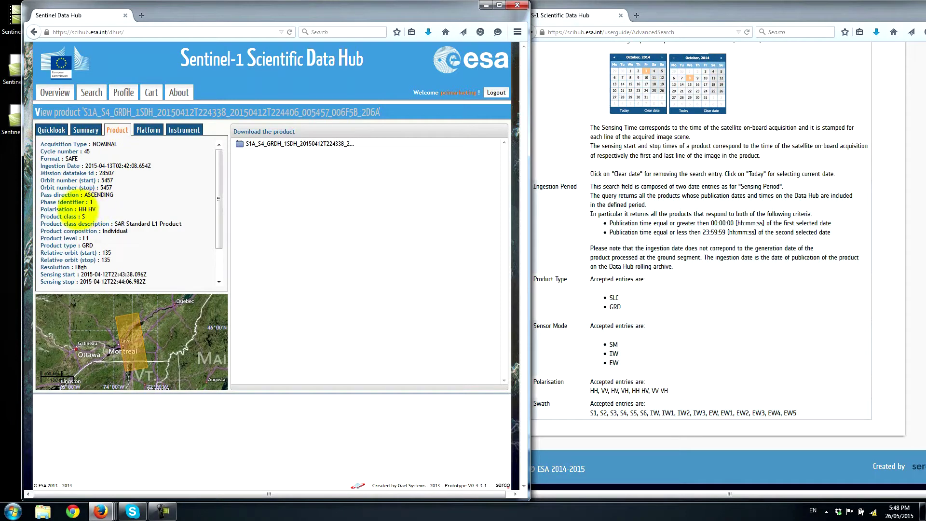
click(51, 130)
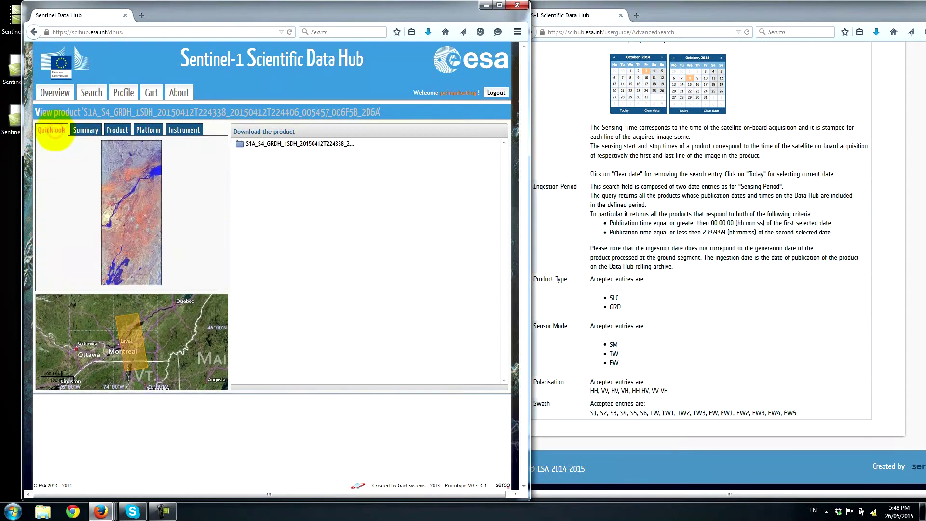
click(91, 92)
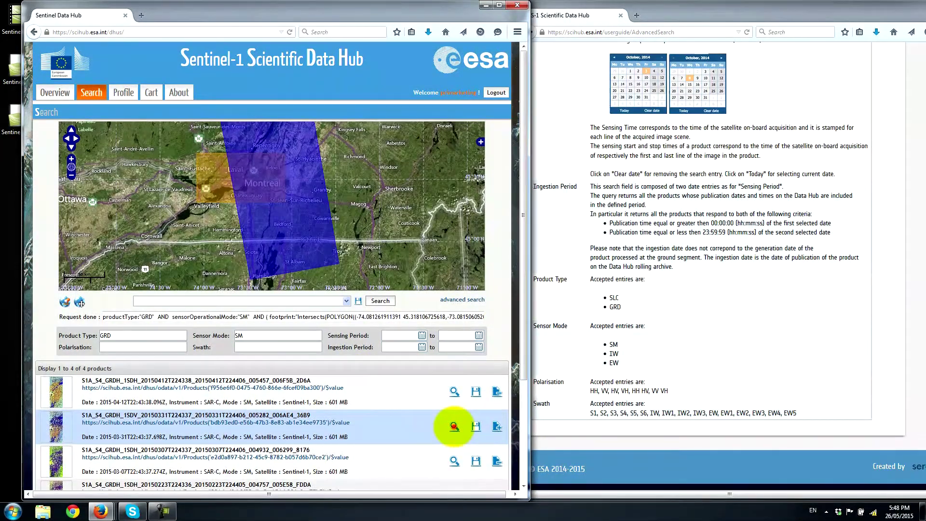
click(455, 426)
click(117, 128)
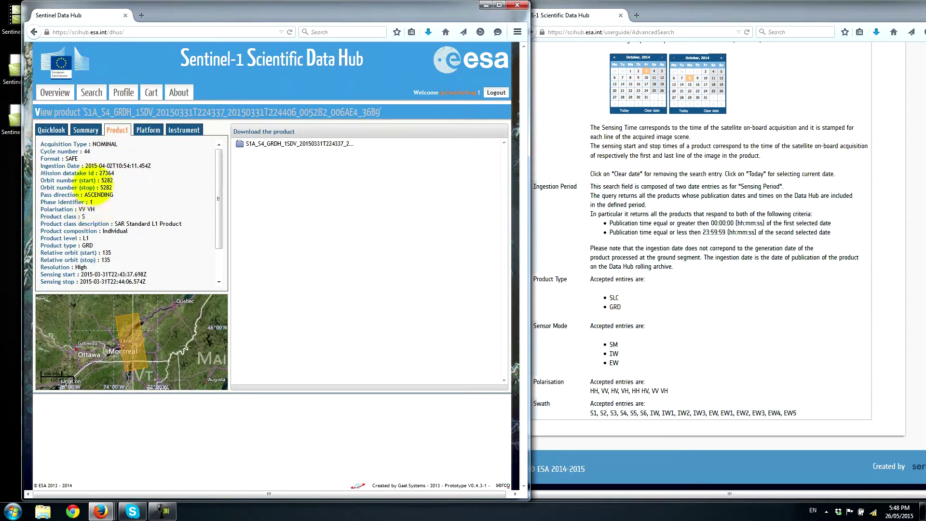
click(91, 92)
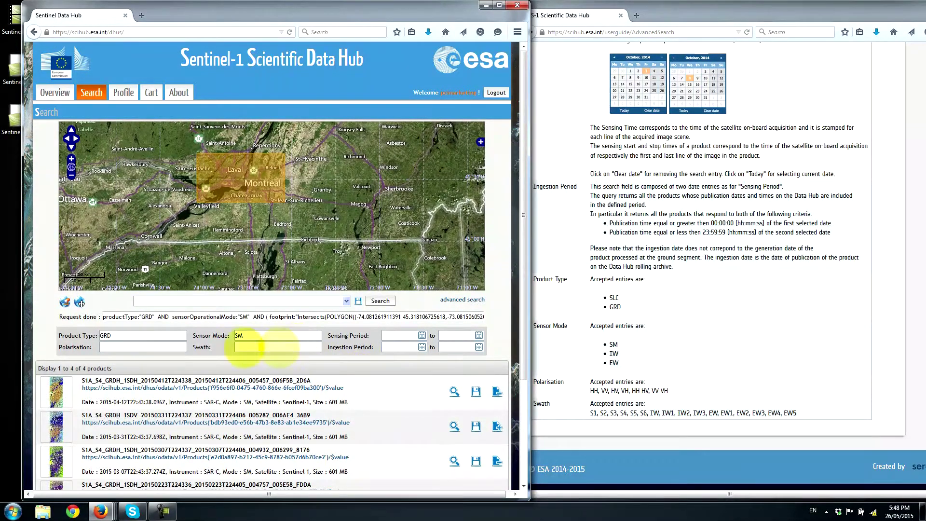
Rerun the search with Polarisation HH and view the first result's product attributes
click(150, 347)
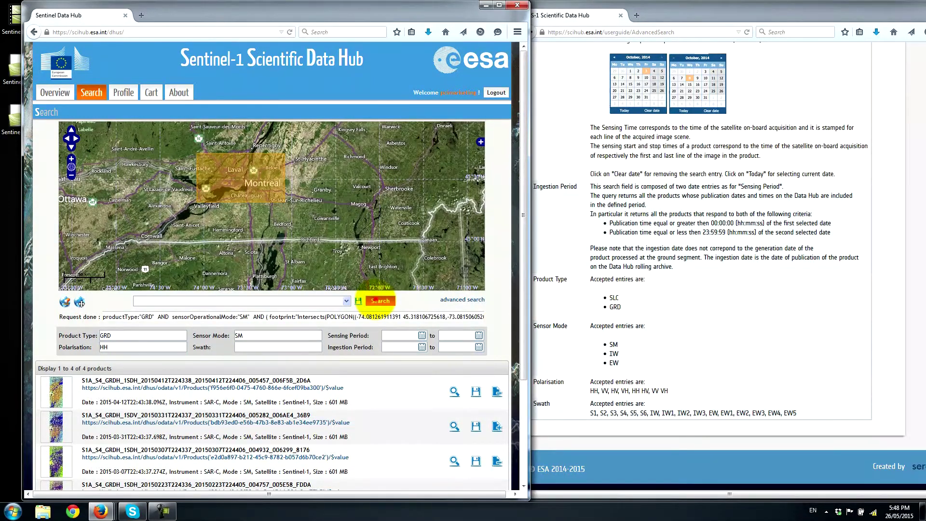
click(376, 301)
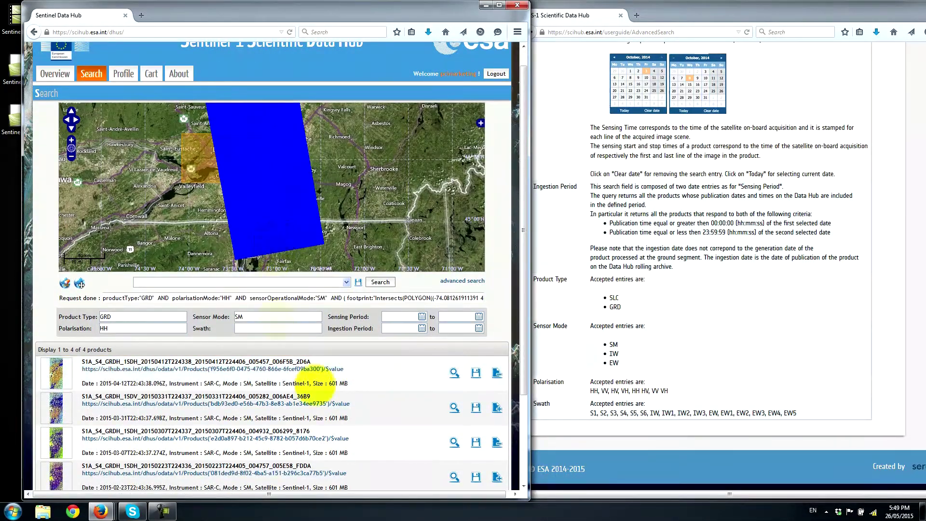
scroll(407, 402, down, 1)
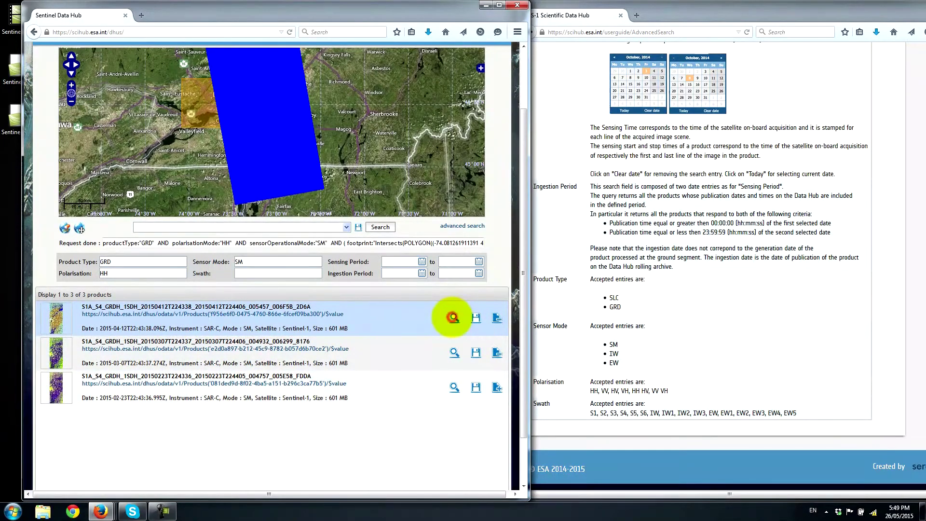
click(454, 318)
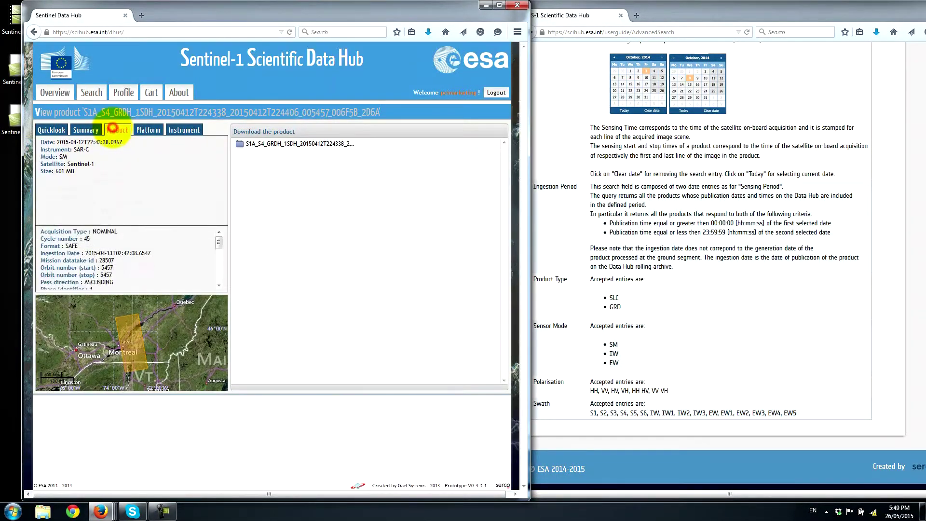
click(118, 130)
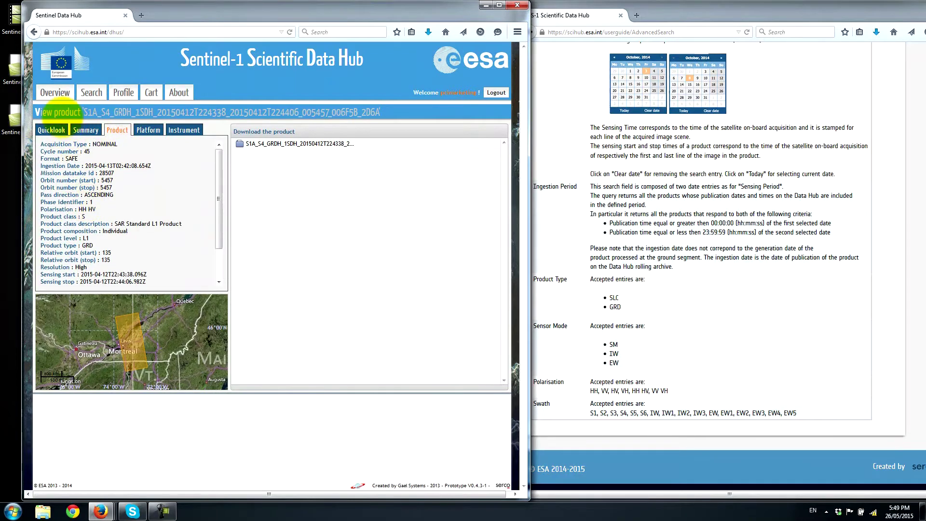
click(92, 92)
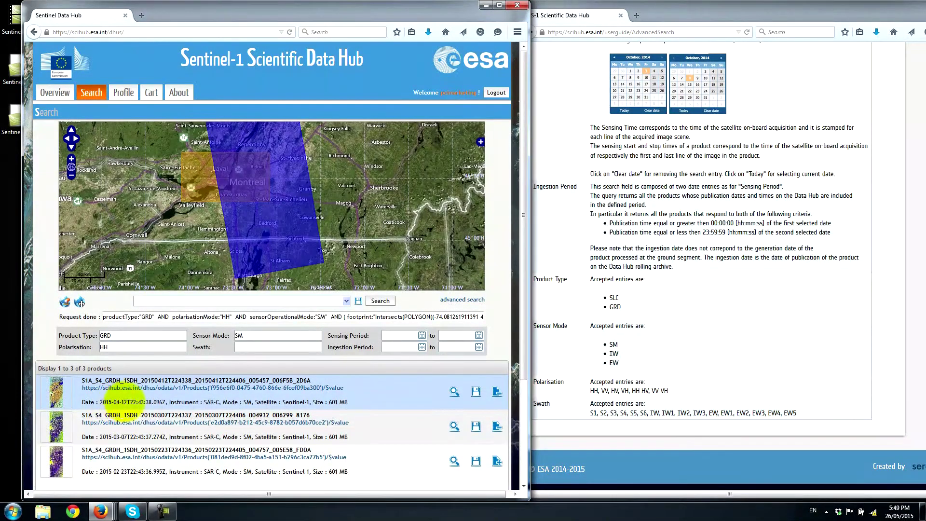
Inspect the March and February 2015 scenes' product metadata, returning to the results each time
click(116, 431)
click(117, 130)
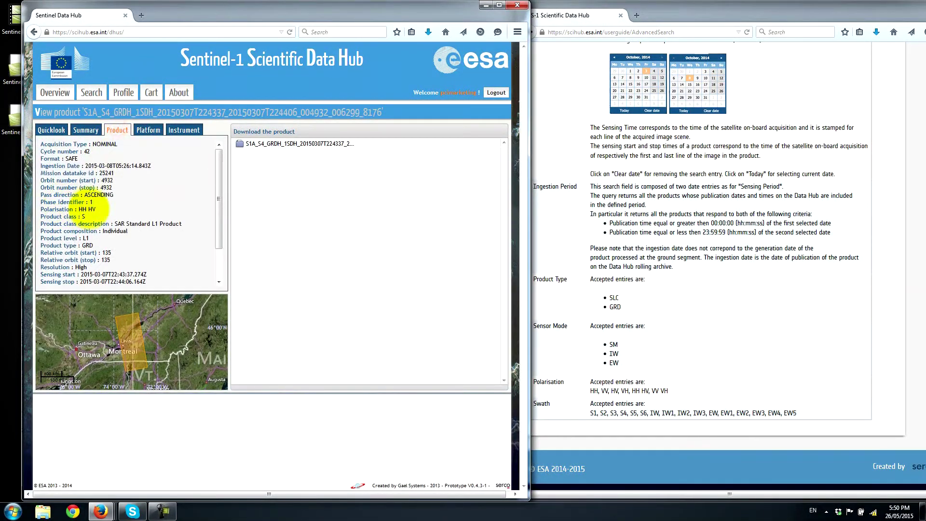
click(92, 92)
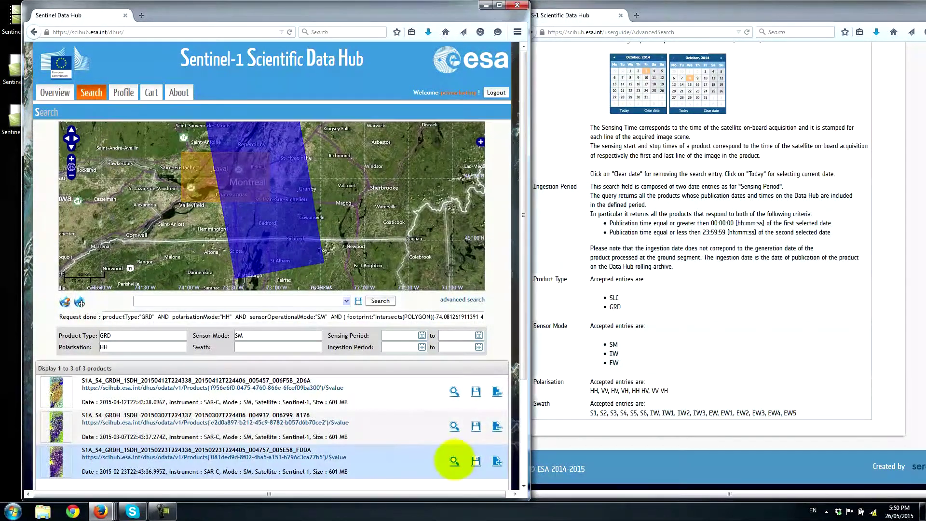
click(455, 459)
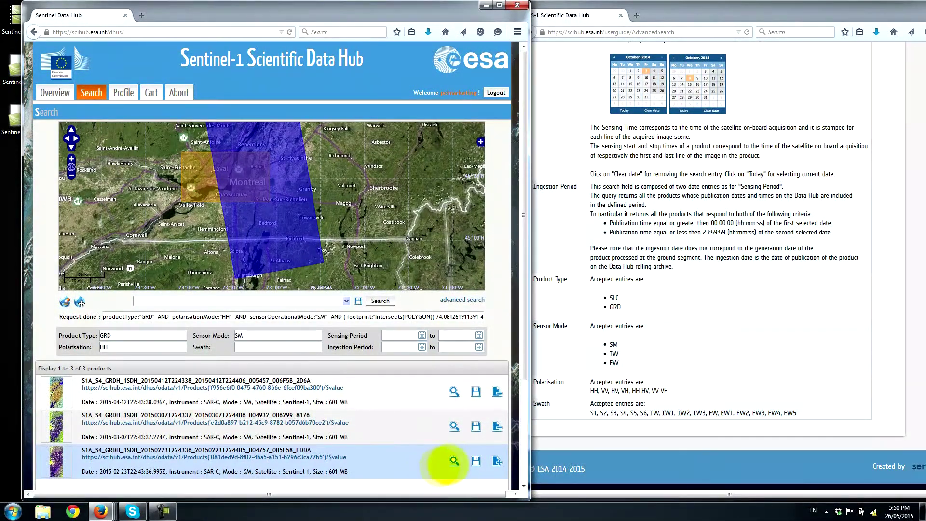
click(118, 130)
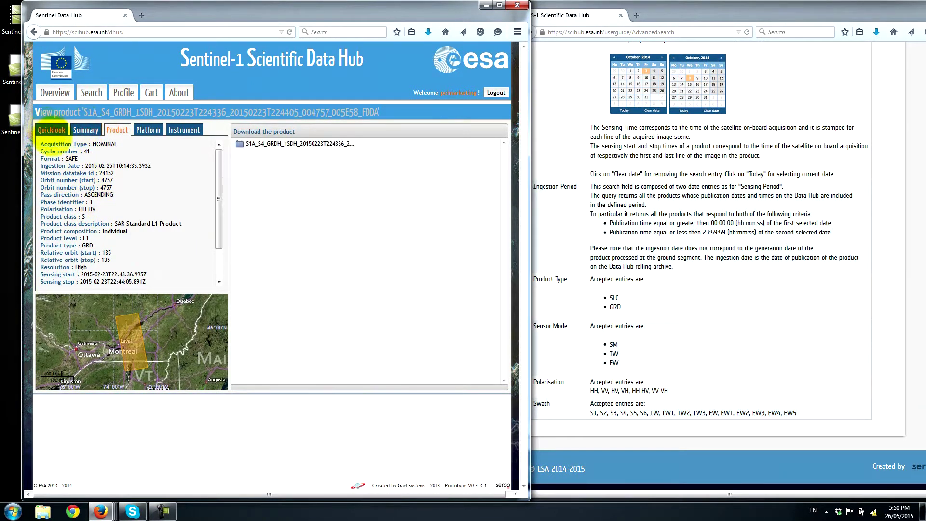
click(91, 92)
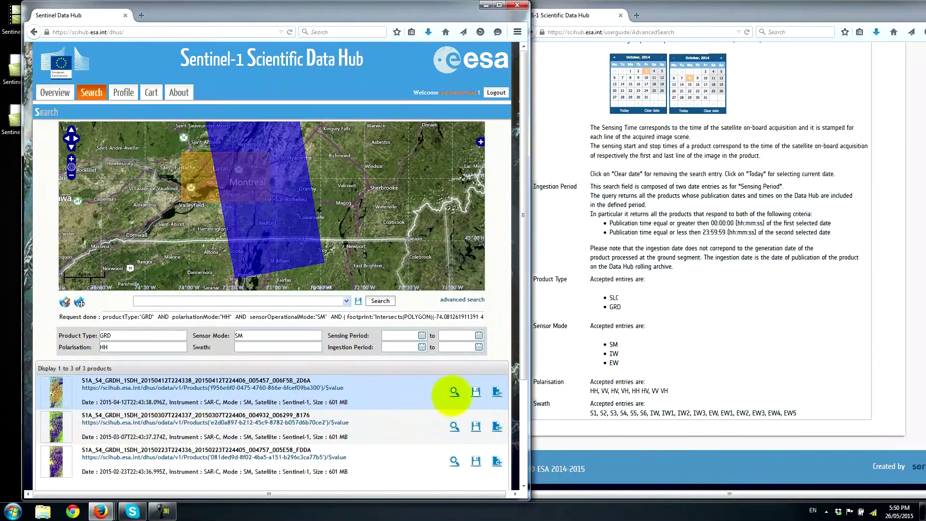
Save the April and March 2015 GRD scene zip archives and check their download progress
click(476, 391)
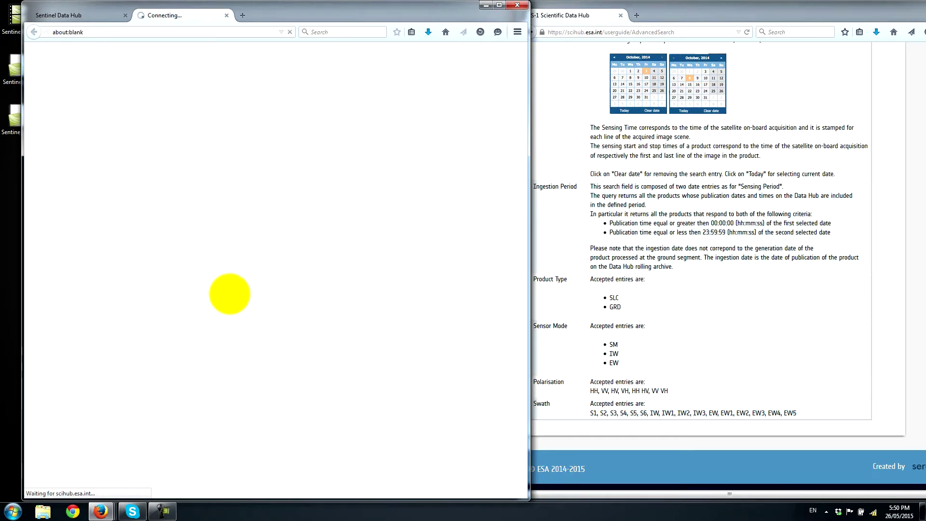
click(89, 16)
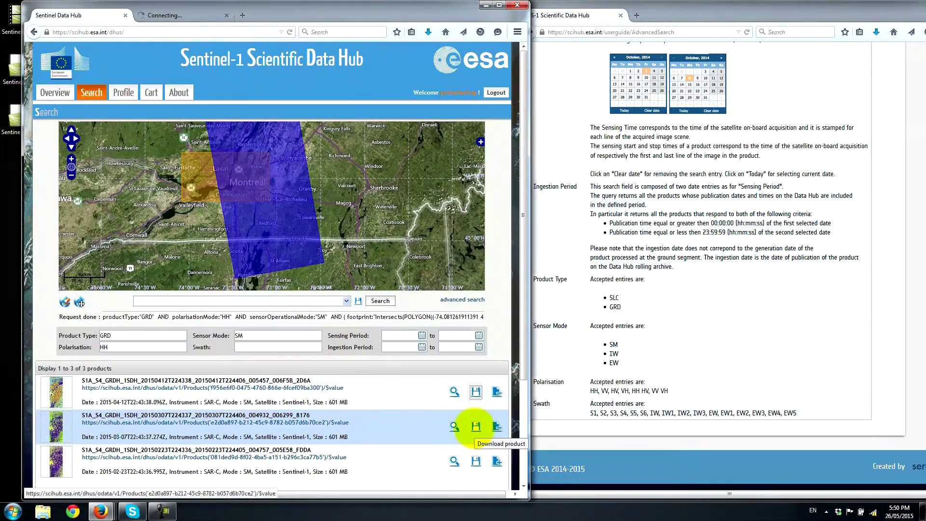
click(476, 426)
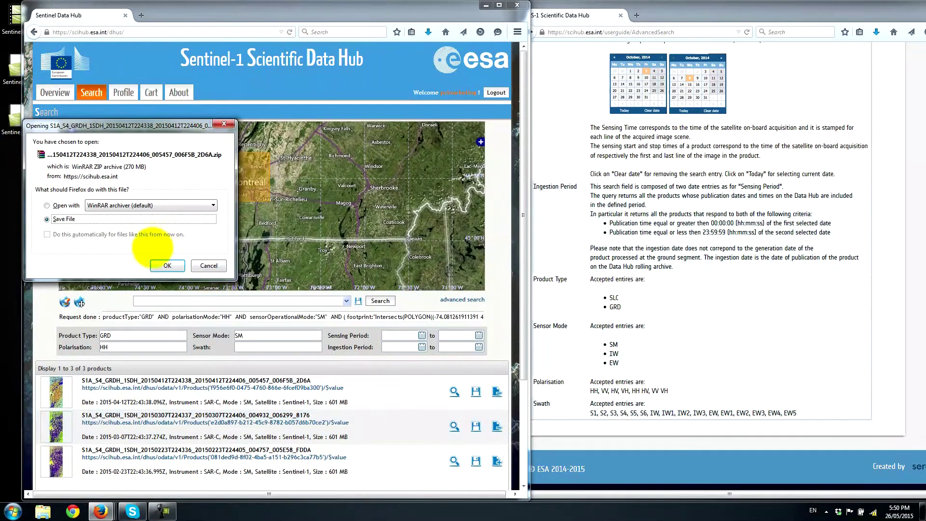
click(167, 266)
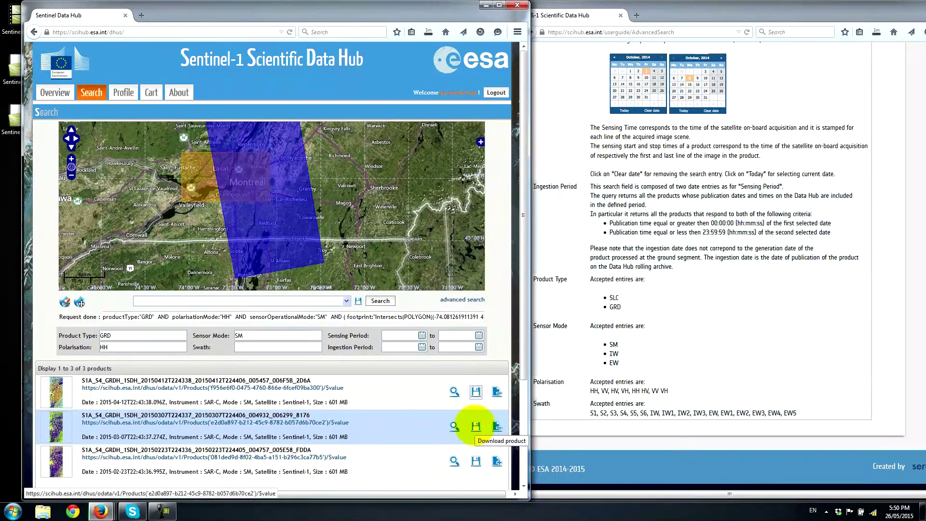
click(476, 426)
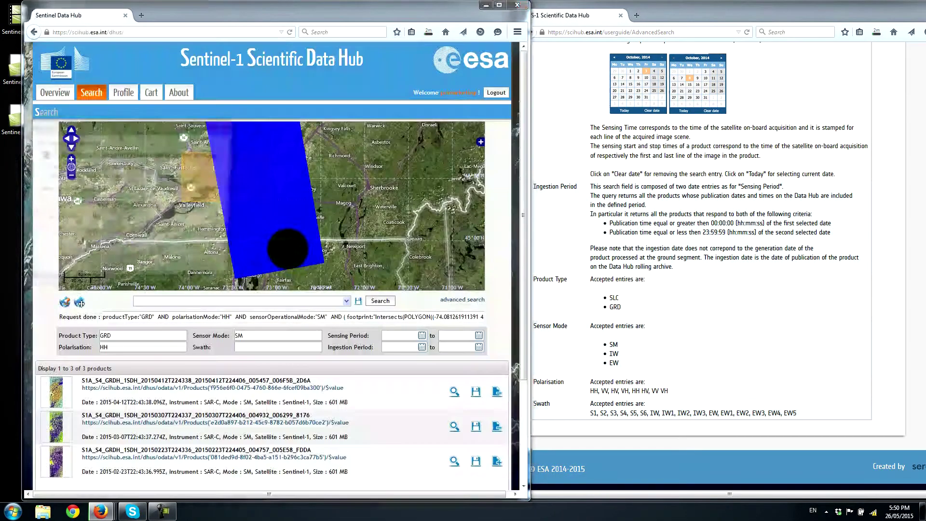
click(427, 32)
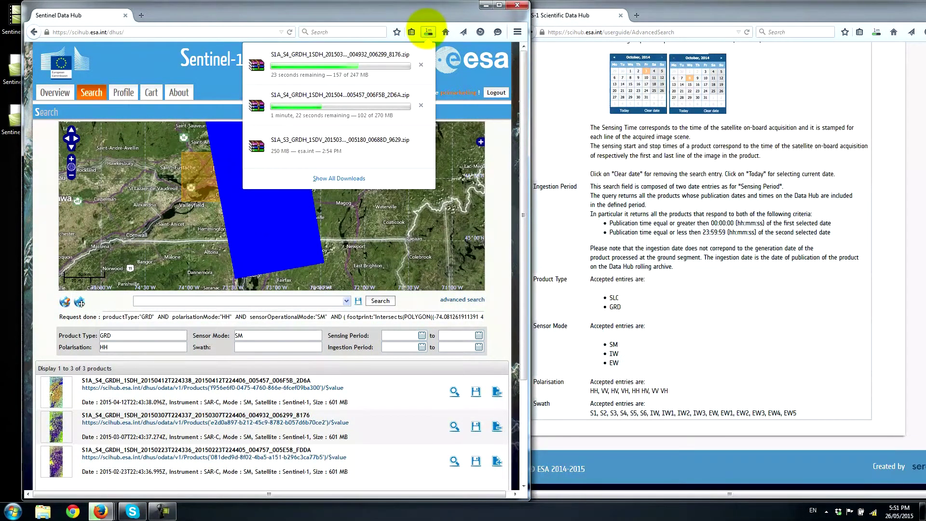
Select both downloaded zip archives on the desktop and extract them with WinRAR
click(599, 103)
drag(695, 141, 770, 232)
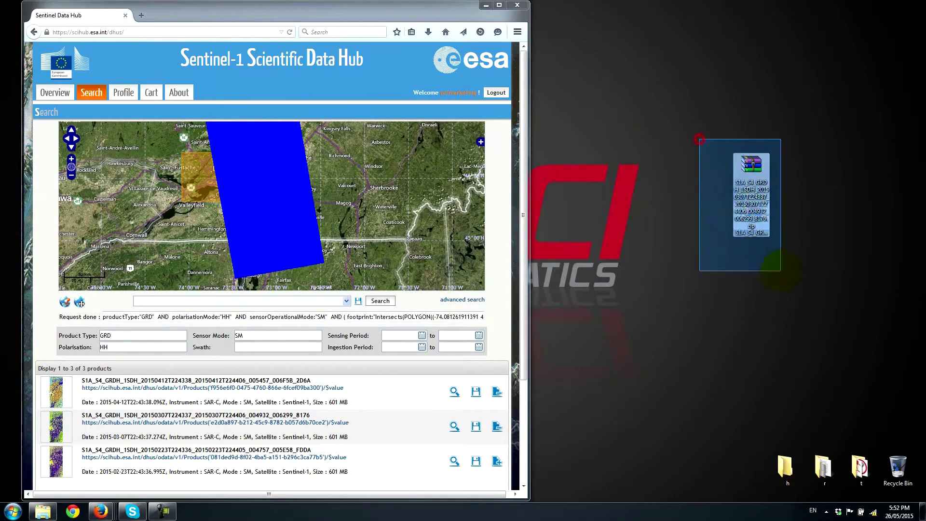
drag(750, 163, 788, 115)
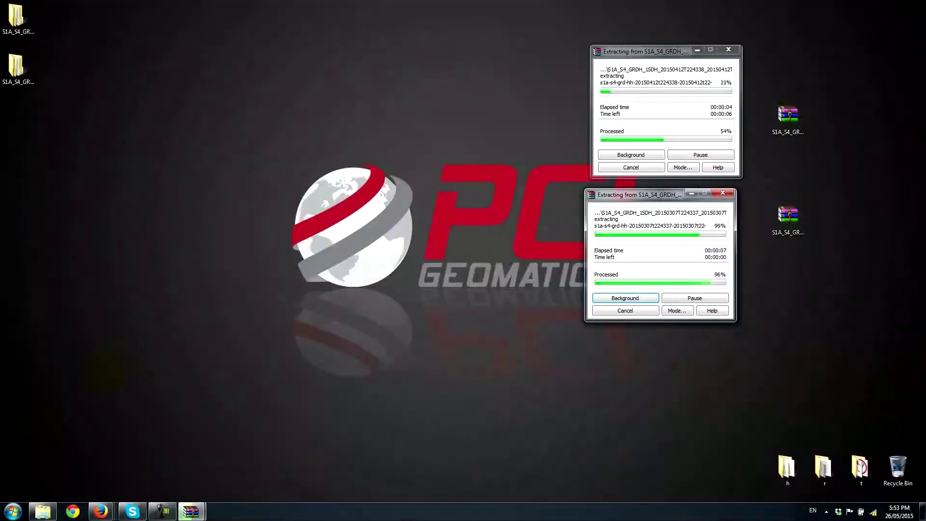
key(super)
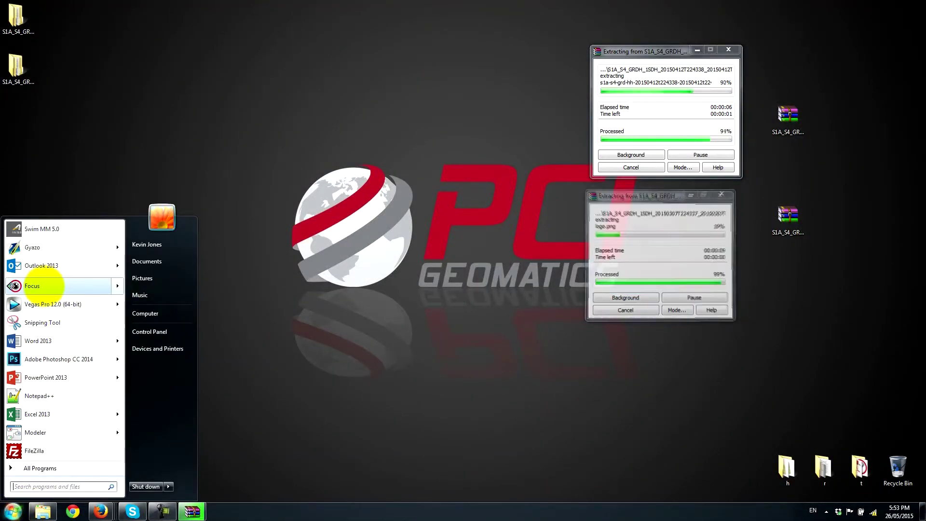
Load the March scene's manifest.safe into Focus with Calibration Type None, kept north up
click(32, 285)
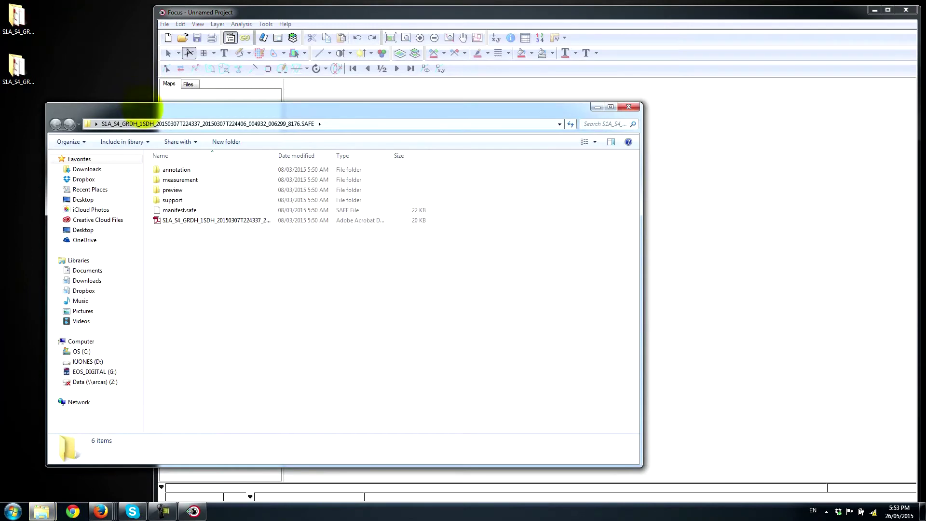
drag(142, 108, 121, 100)
click(172, 261)
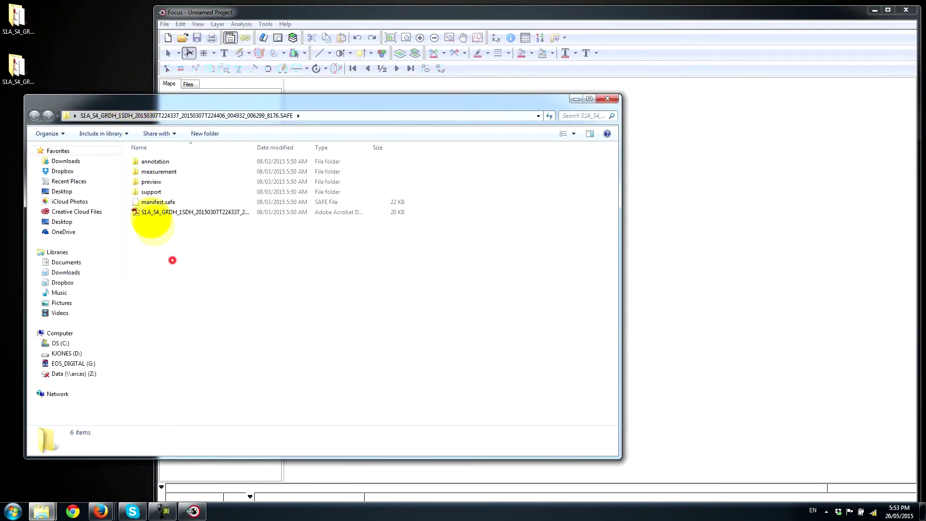
drag(154, 203, 658, 306)
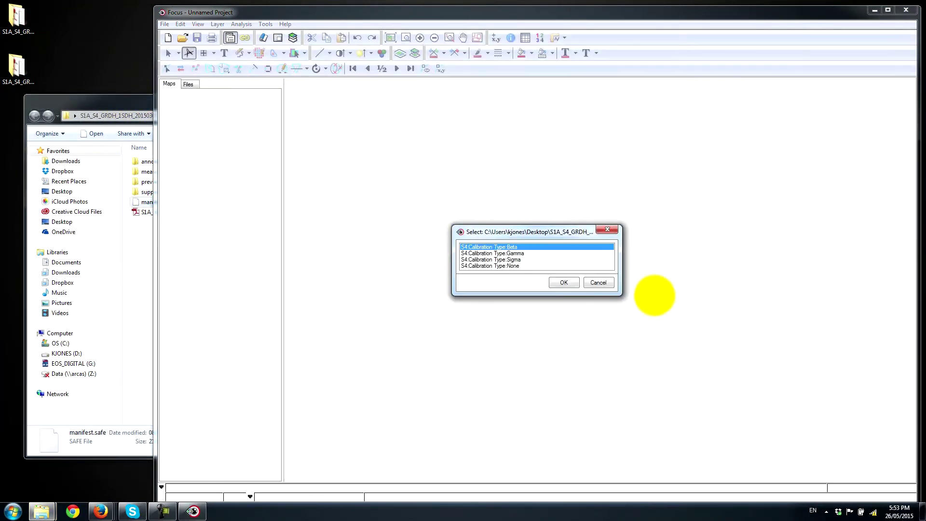
click(509, 265)
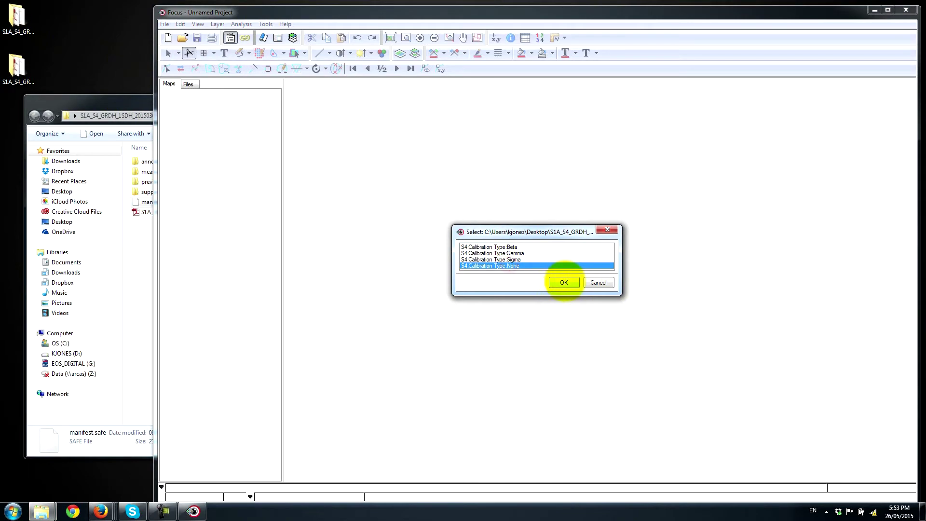
click(564, 281)
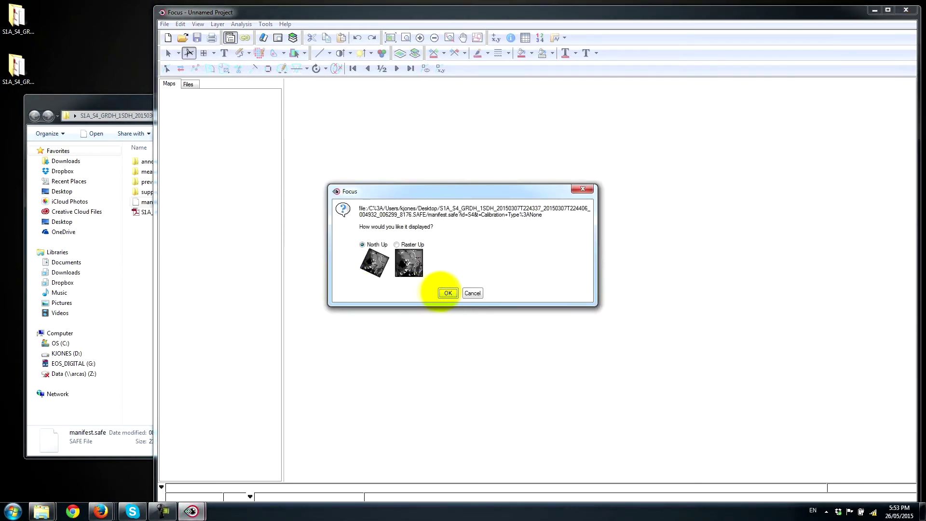
click(444, 291)
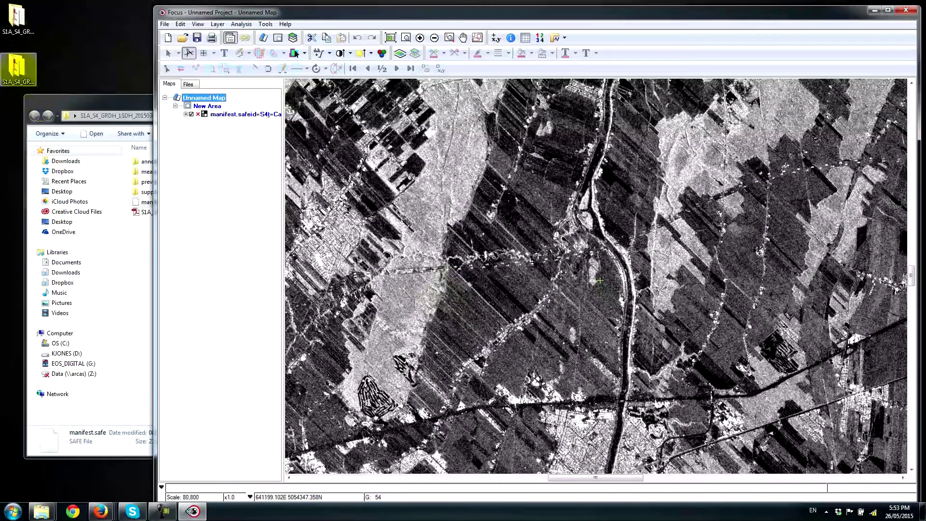
Load the April scene's manifest.safe uncalibrated, then zoom to the full image extent
click(18, 67)
double_click(18, 67)
click(170, 214)
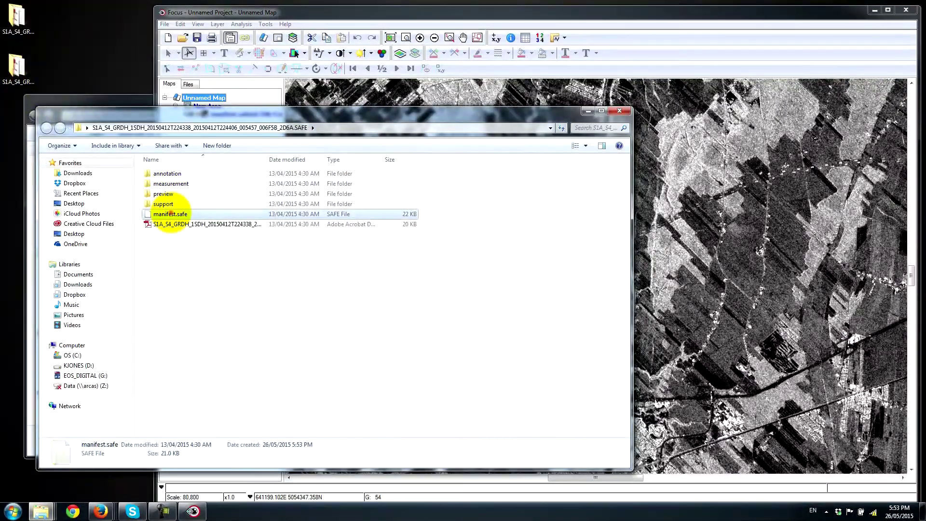
double_click(170, 214)
click(514, 266)
click(562, 283)
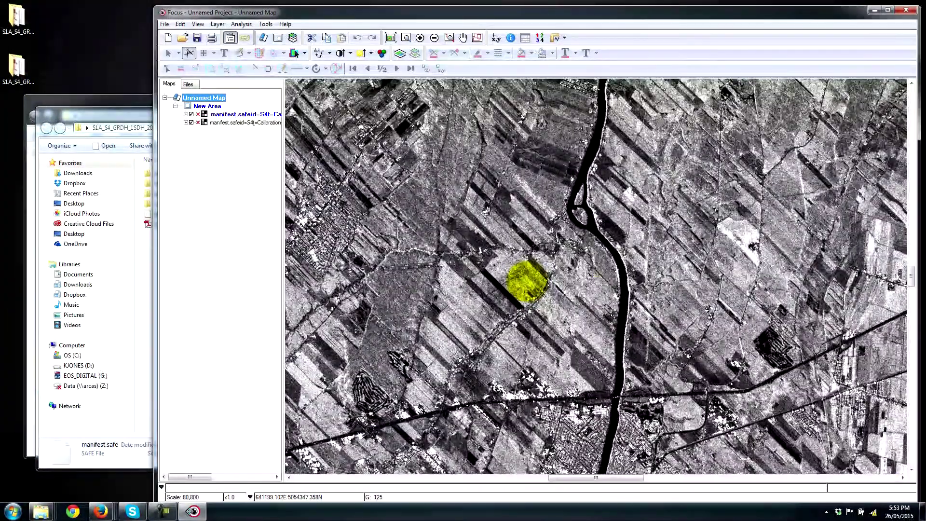
click(392, 38)
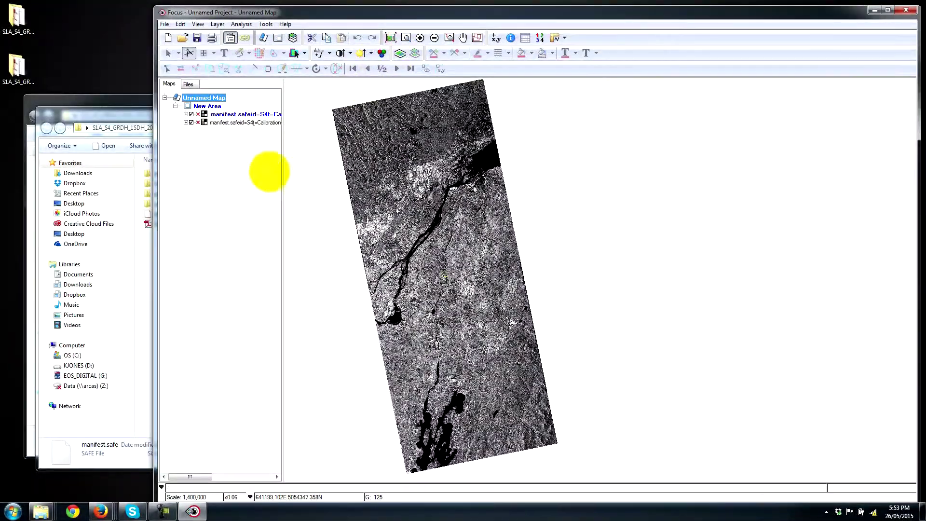